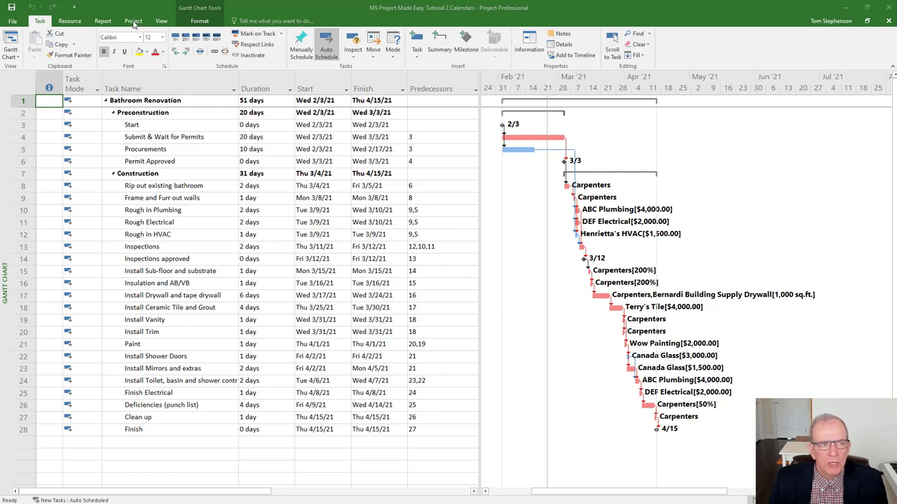
- Open the working-time settings of the Standard project calendar and review its exceptions and work weeks
click(133, 21)
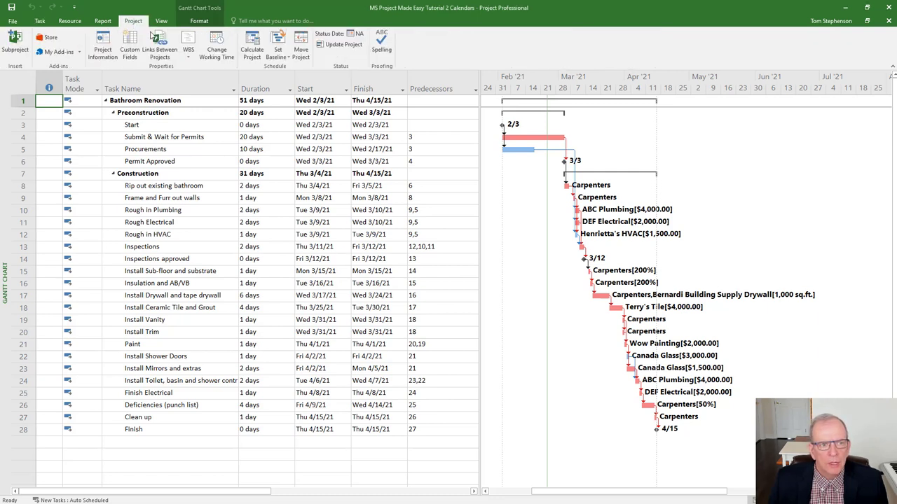
click(219, 49)
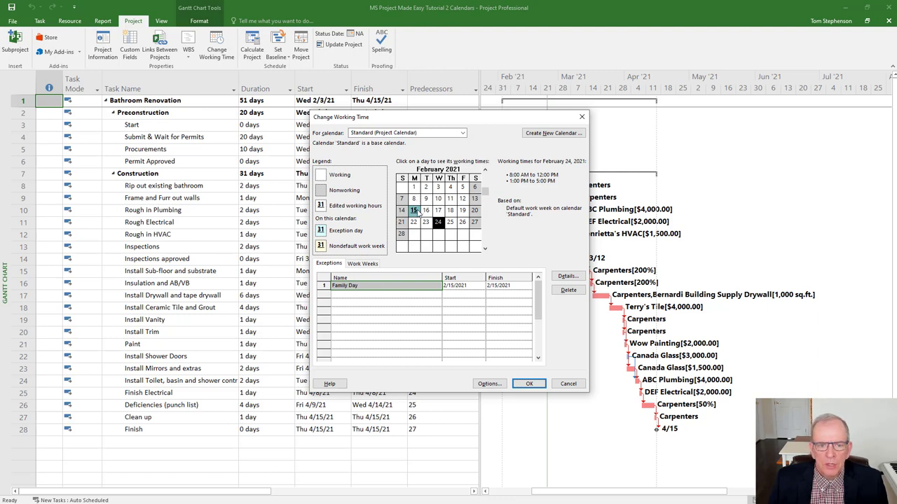
mouse_move(415, 216)
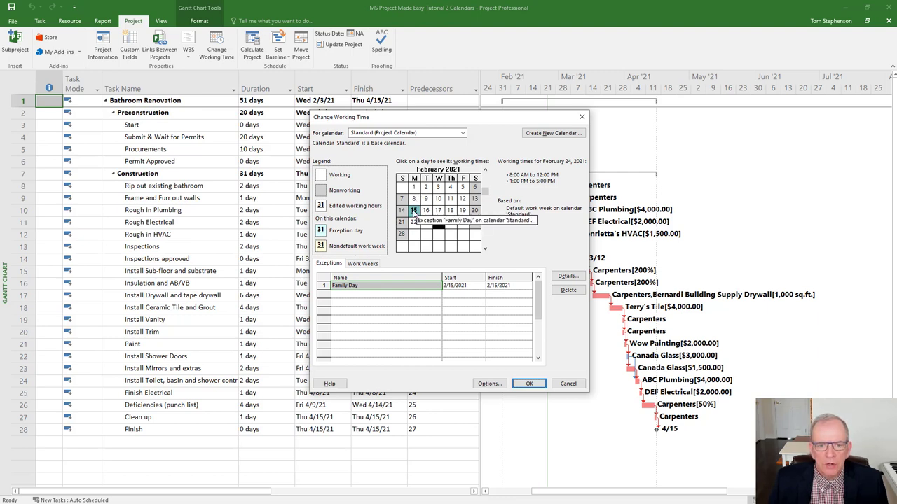
click(358, 267)
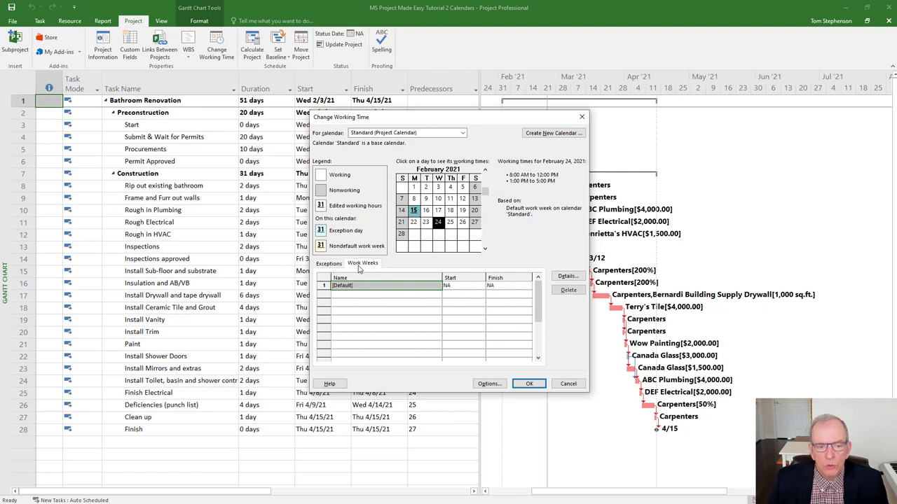
click(328, 267)
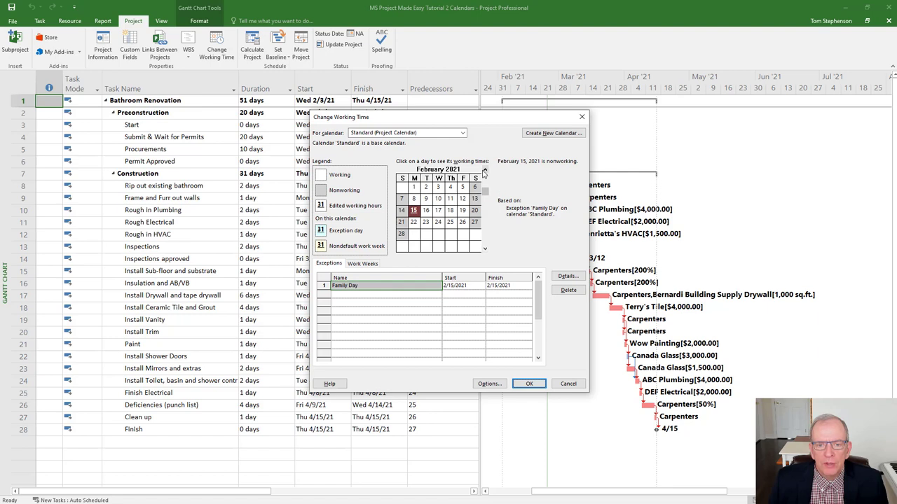
- Add a nonworking exception named Good Friday on 4/9/2021 to the Standard project calendar and apply it
click(484, 249)
click(484, 249)
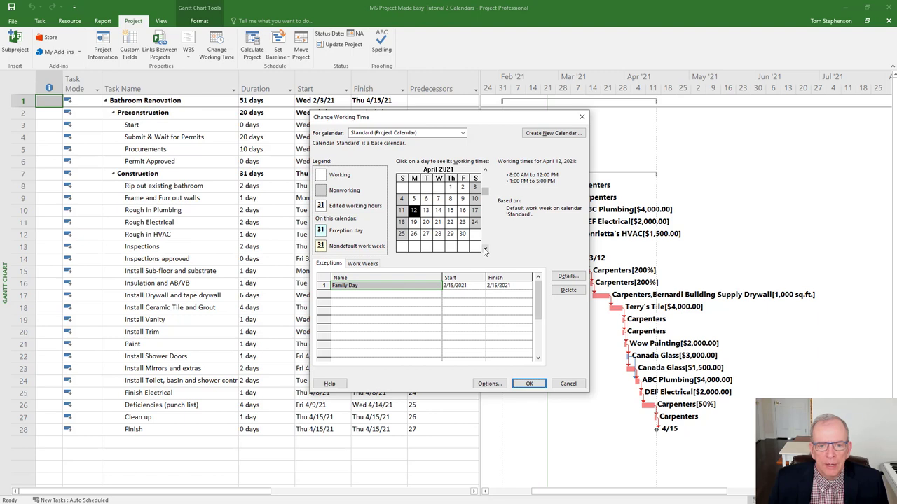
click(461, 200)
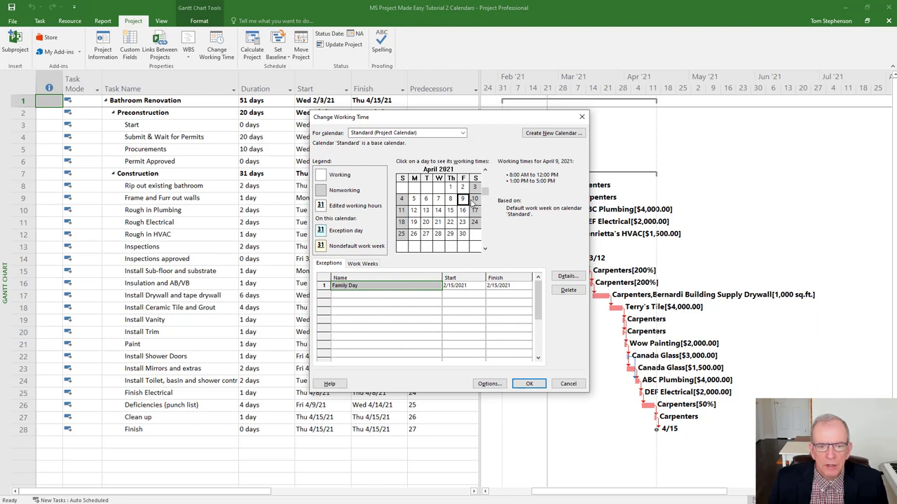
click(371, 296)
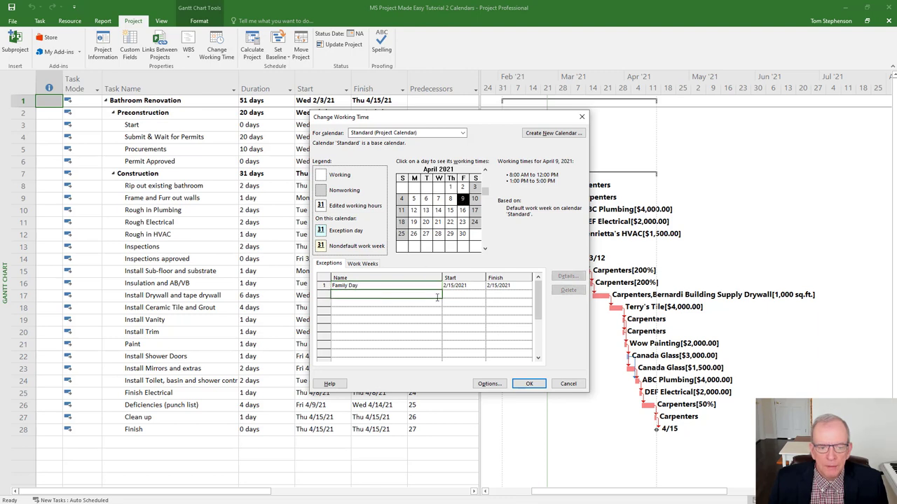
text(Good)
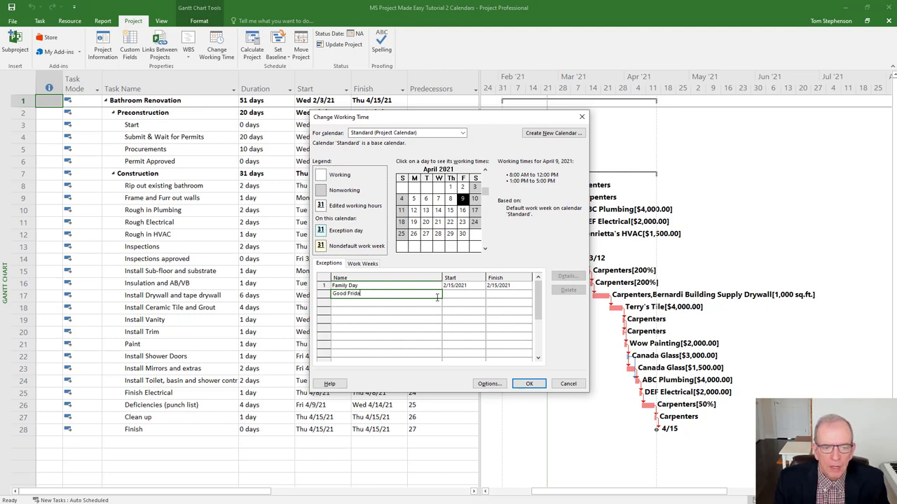
text( Friday)
click(474, 295)
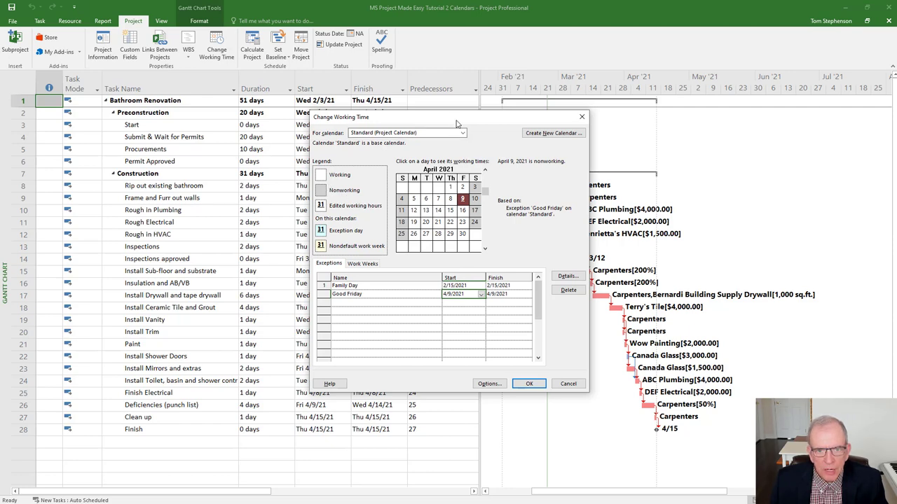
drag(457, 119, 588, 110)
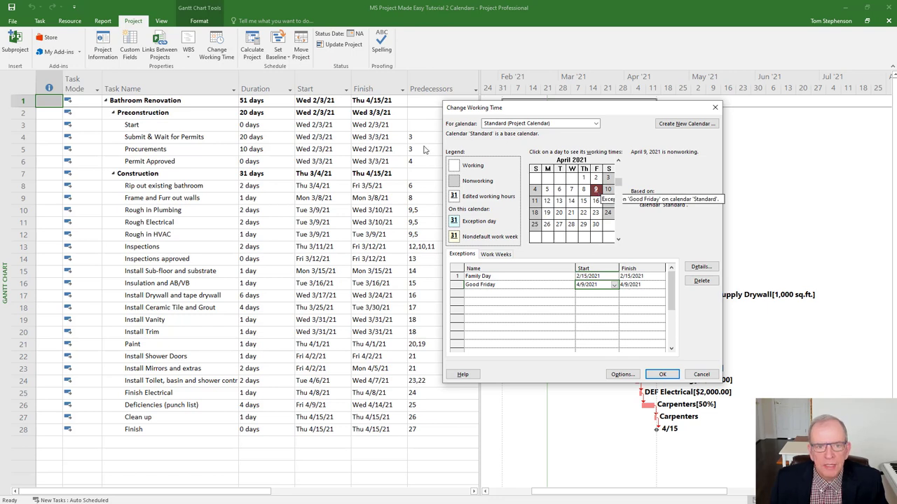
click(664, 376)
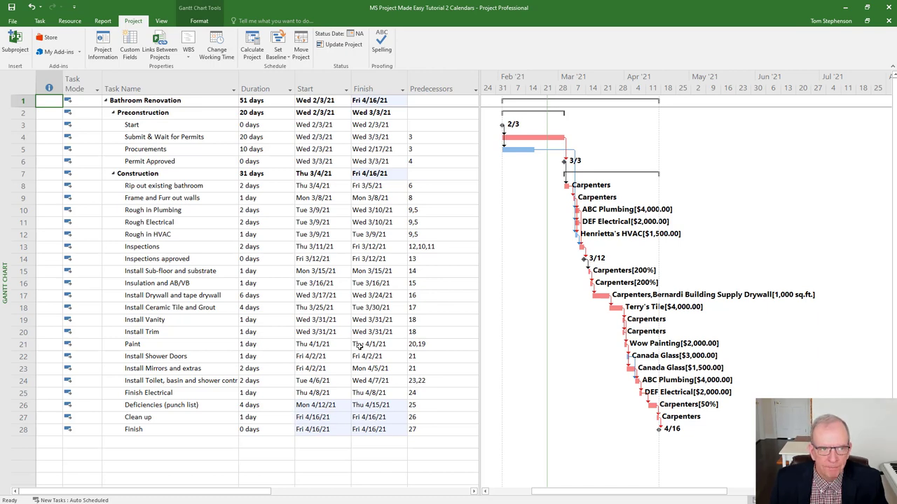
- Set Friday to nonworking time in the default work week of the Standard project calendar
click(217, 48)
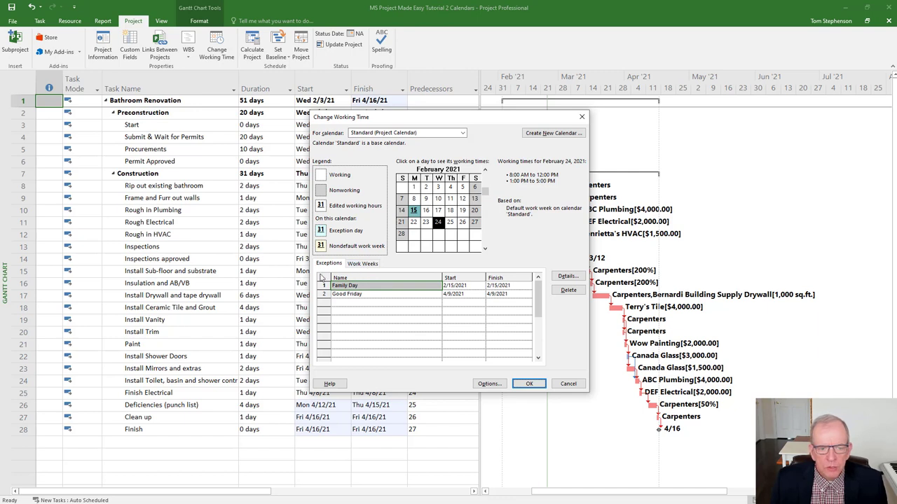
click(361, 265)
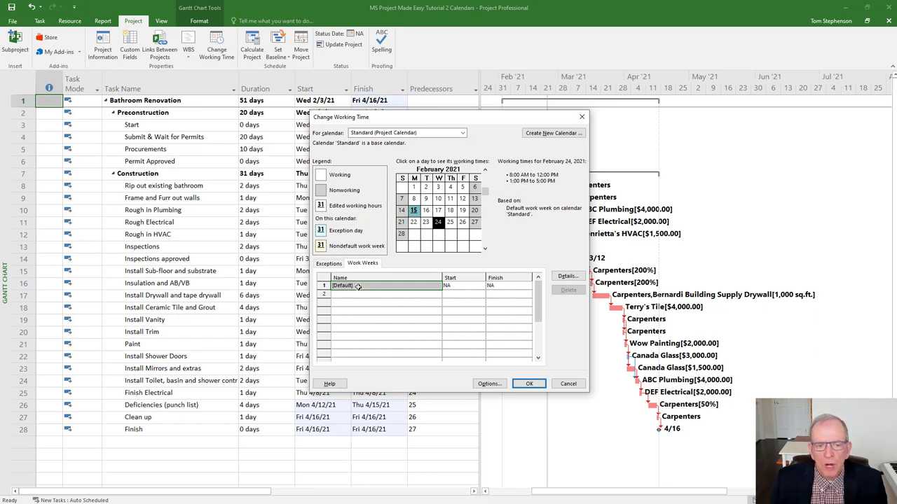
click(357, 286)
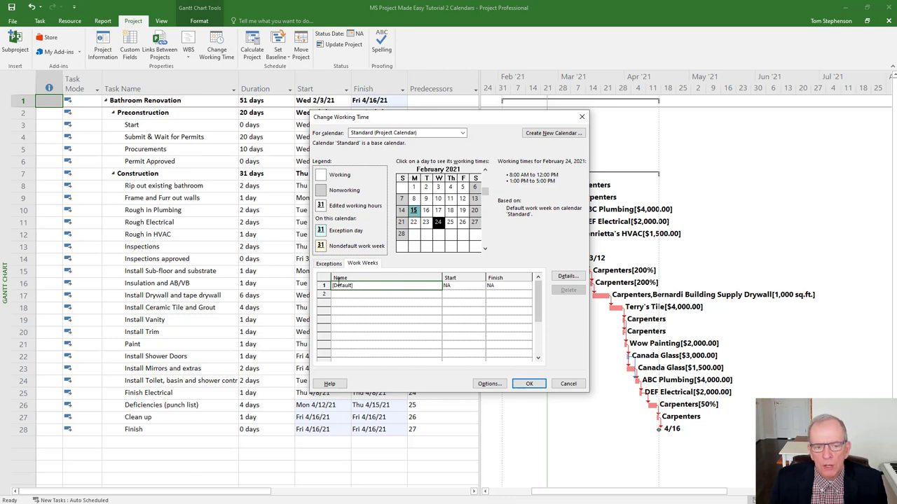
click(565, 277)
drag(442, 196, 612, 137)
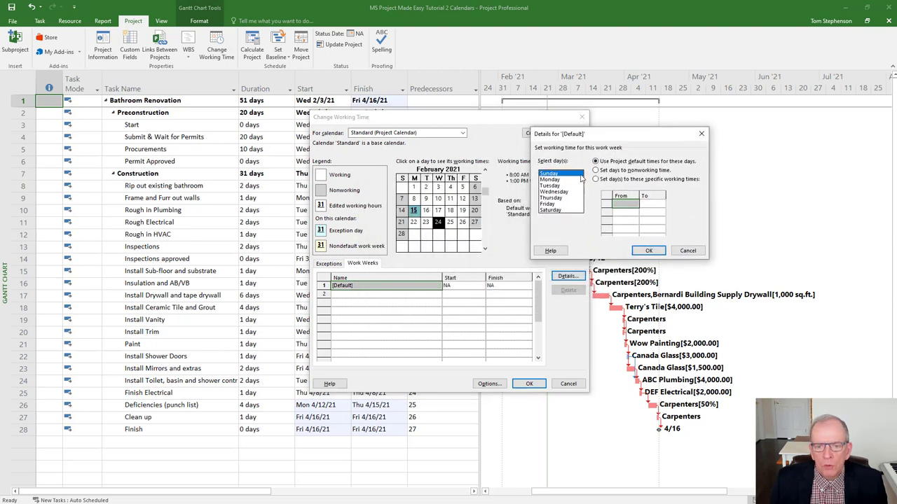
click(549, 203)
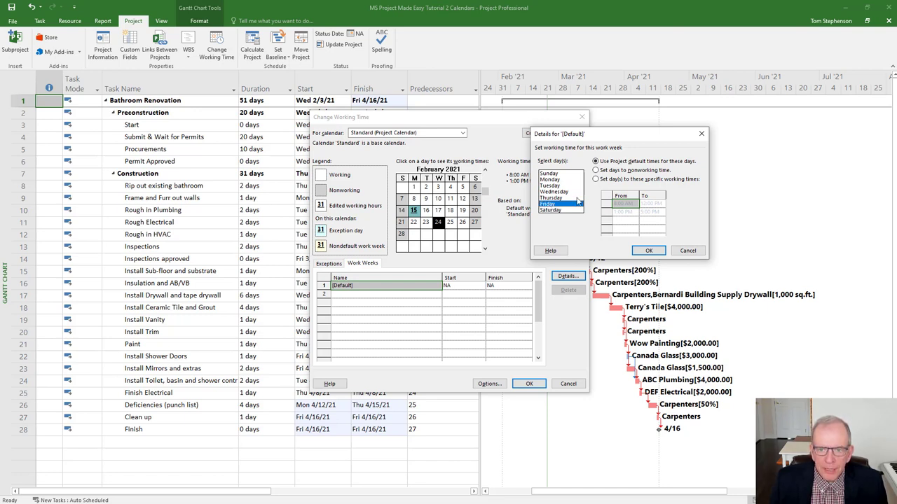
click(596, 179)
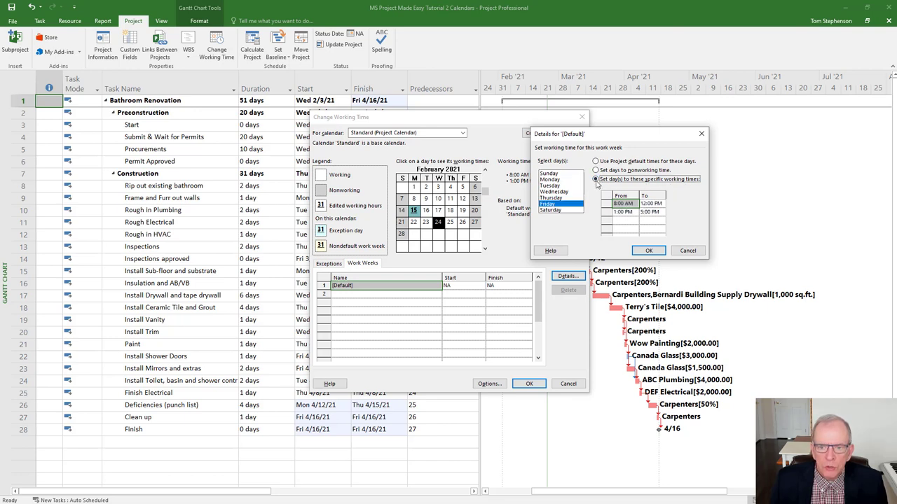
click(596, 171)
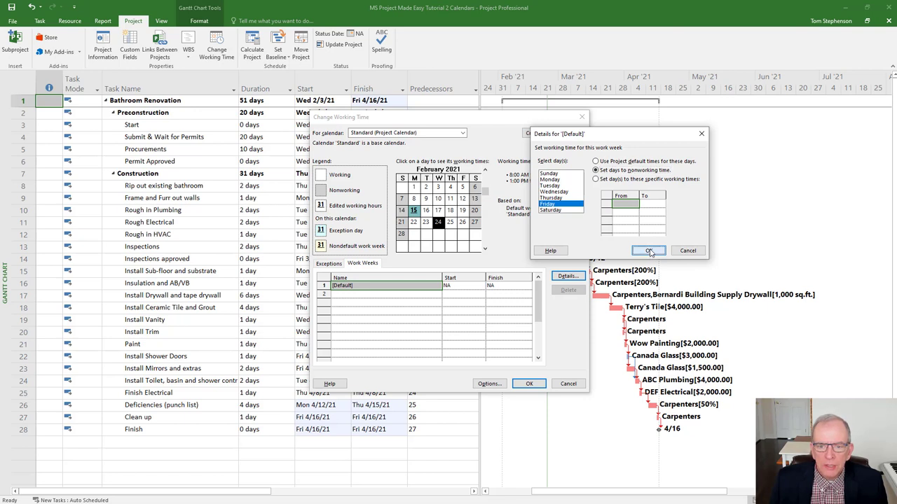
click(650, 252)
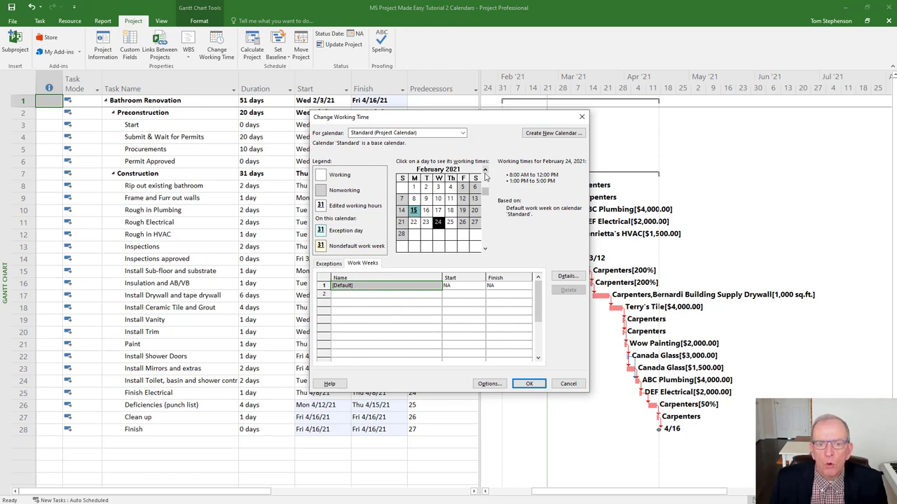
- Check the Standard calendar's January and February 2021 days and its exceptions, and apply the work week change to the project
click(485, 171)
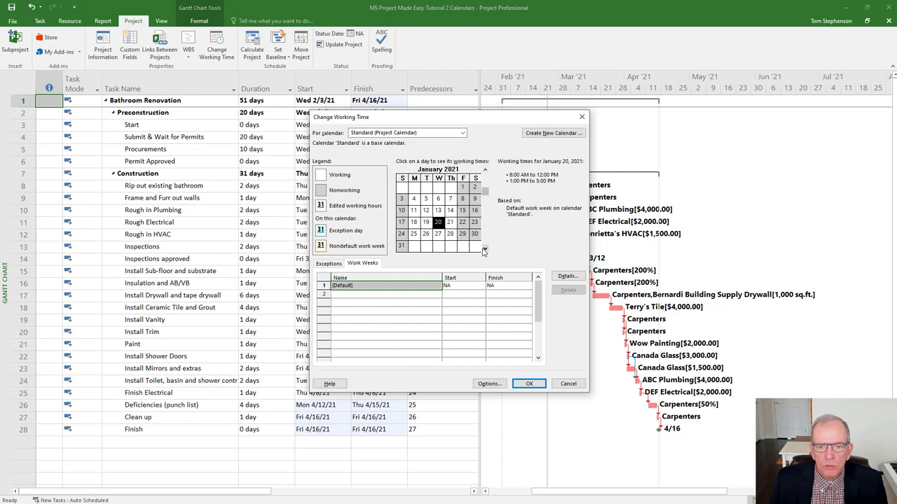
click(483, 249)
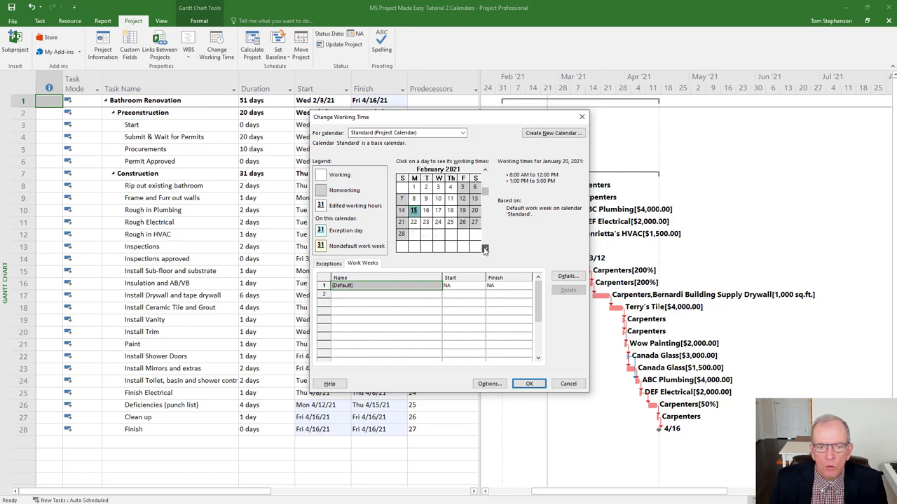
click(327, 264)
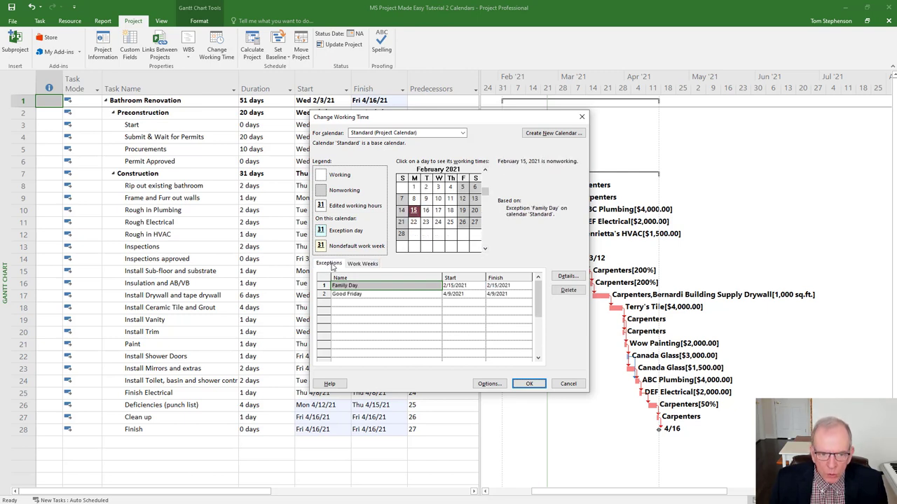
click(370, 265)
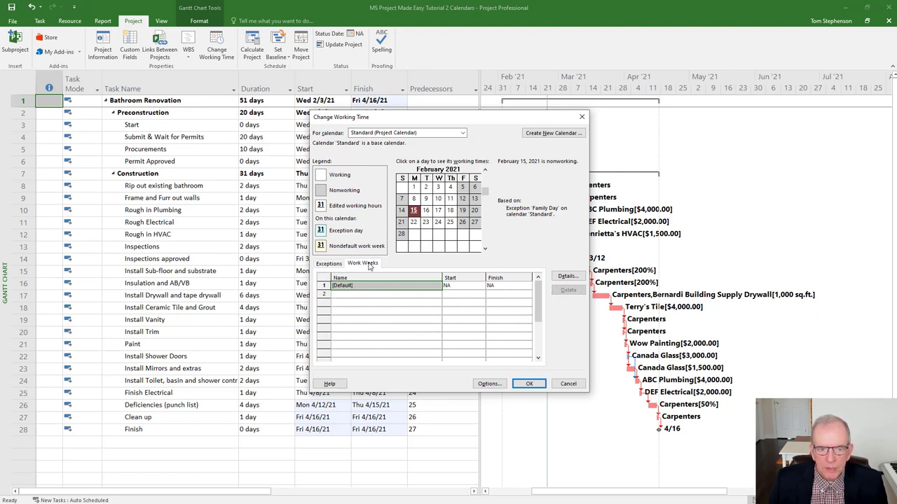
click(333, 265)
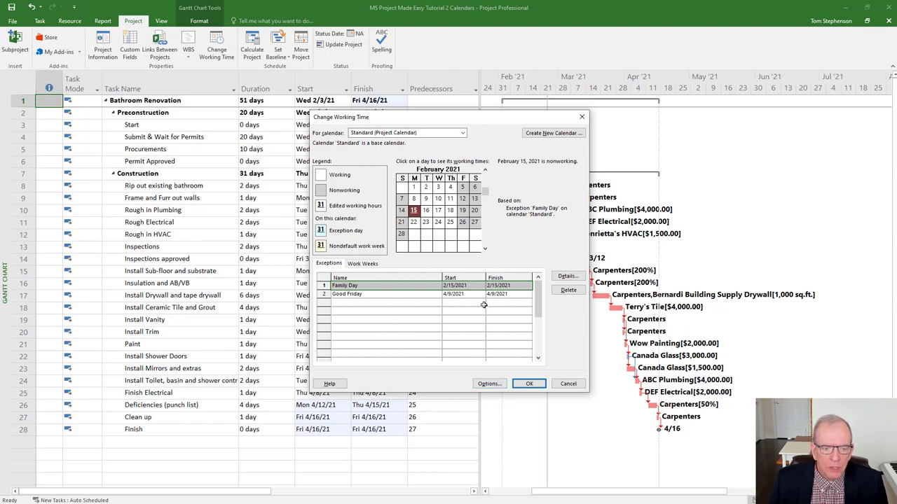
drag(489, 117, 643, 89)
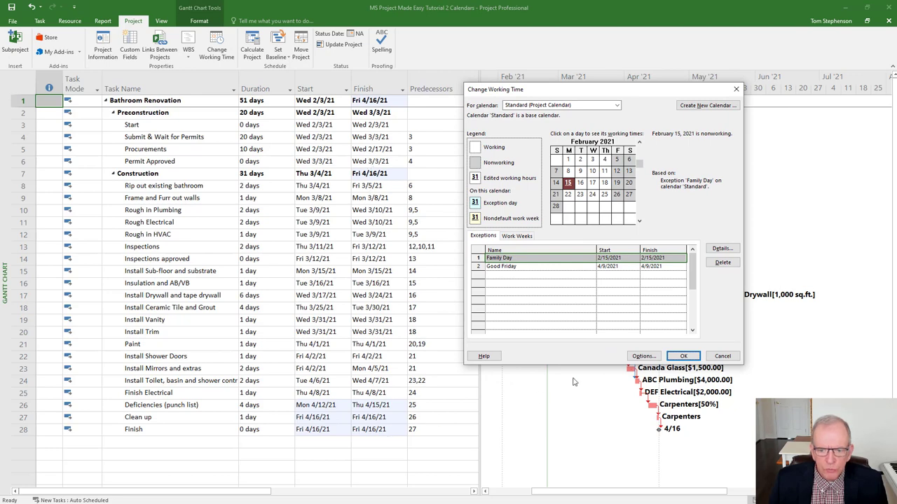
click(685, 357)
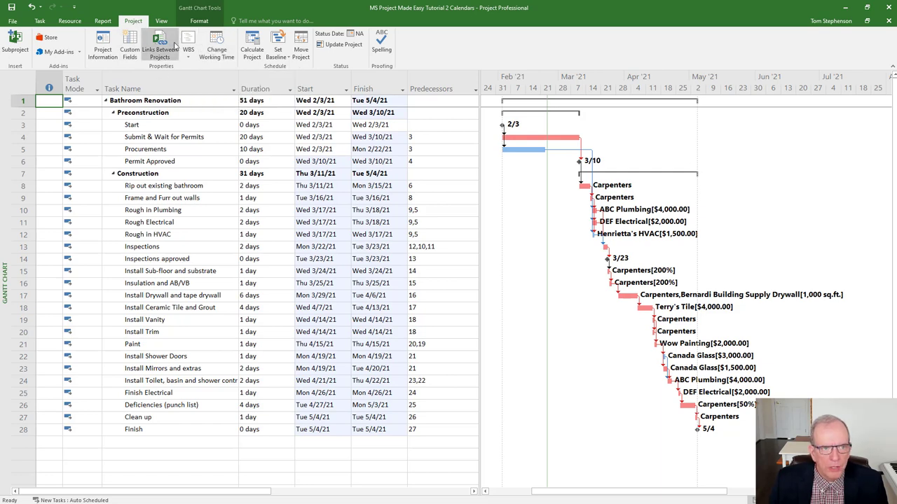
- Create a new base calendar named Electrical Sub as a copy of the Standard calendar
click(216, 49)
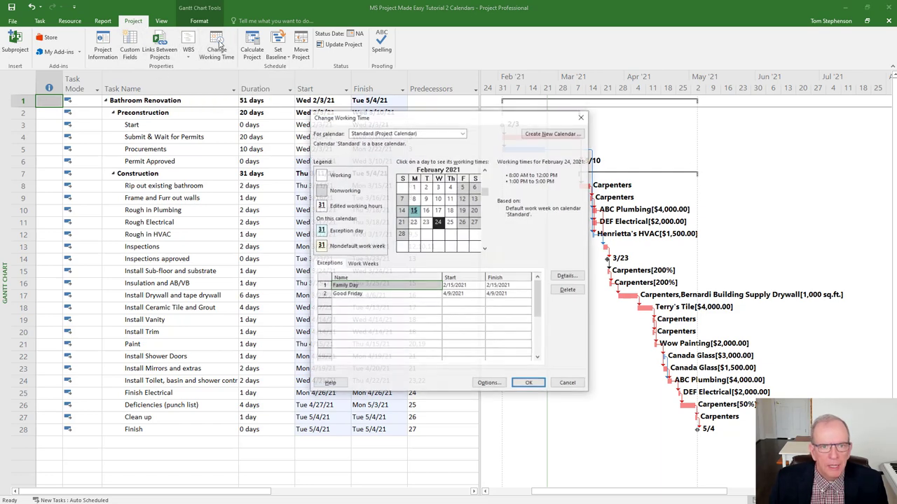
click(539, 133)
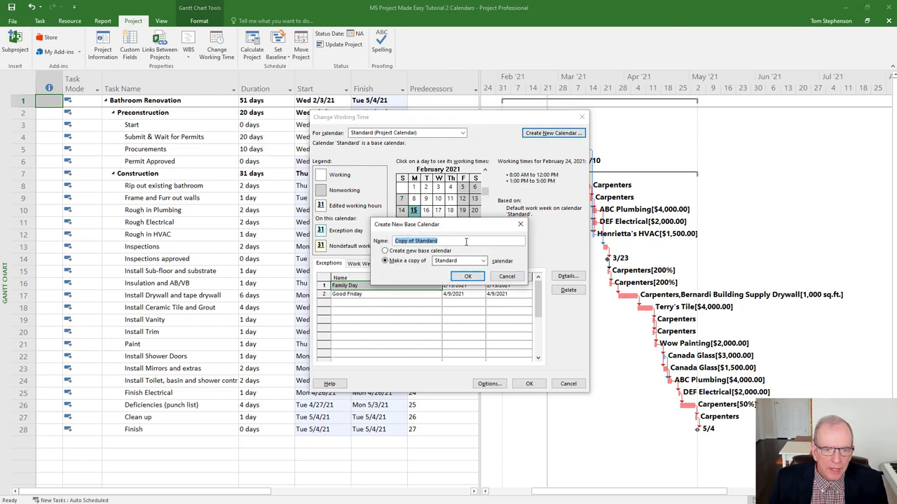
key(BackSpace)
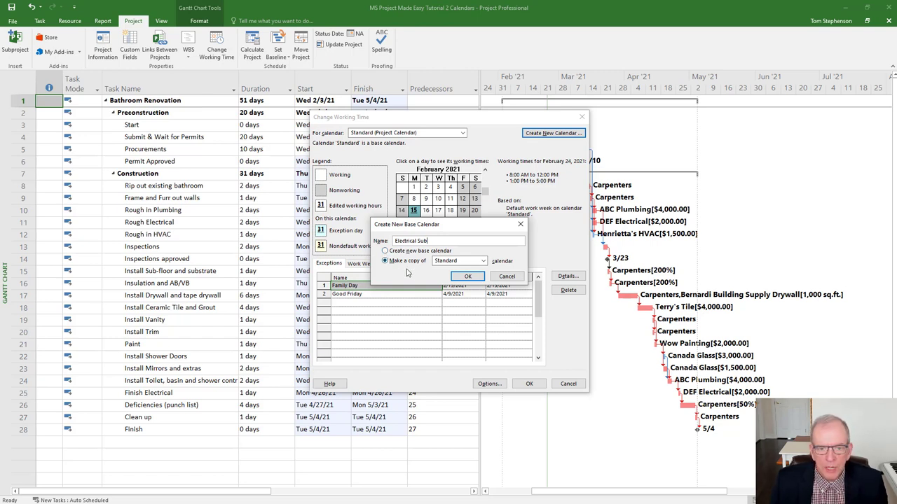
click(467, 277)
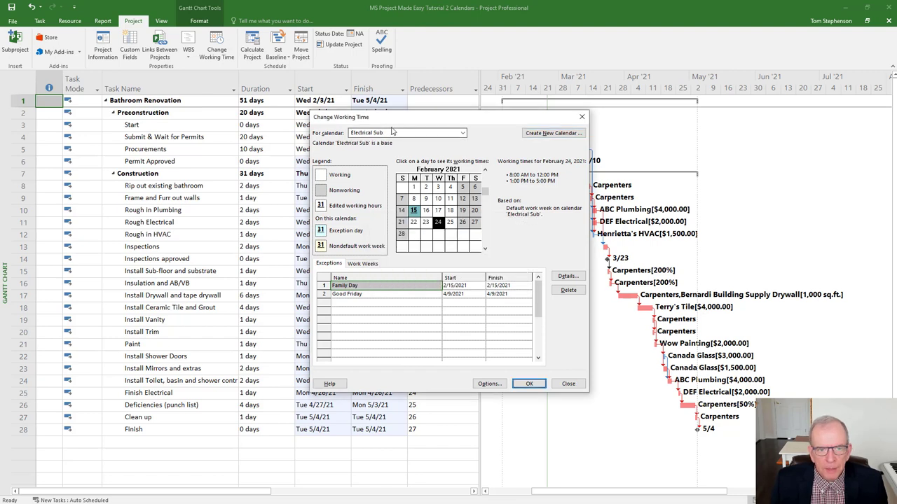
click(462, 134)
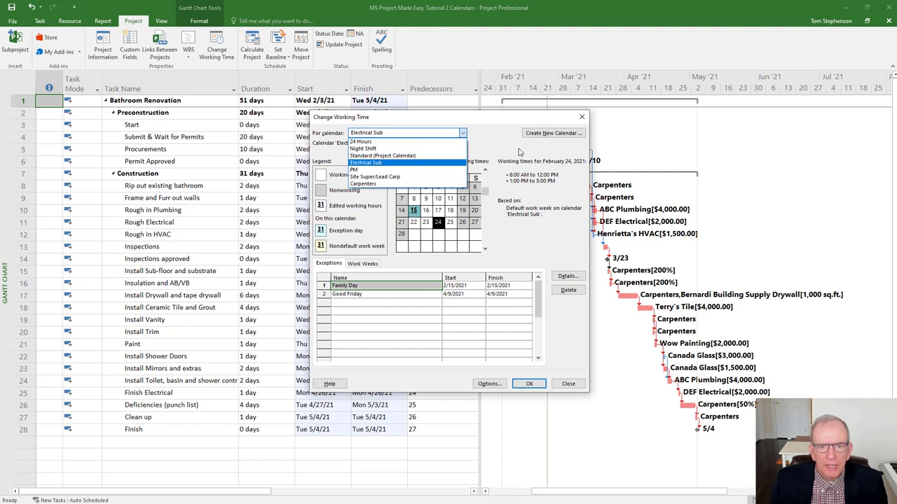
click(497, 142)
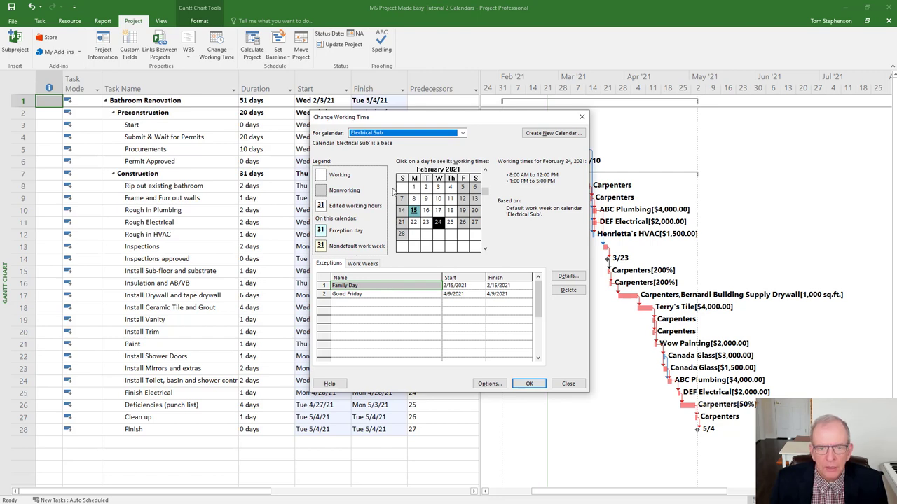
- Add an exception named non working on 3/17/2021 to the Electrical Sub calendar and apply it
click(394, 303)
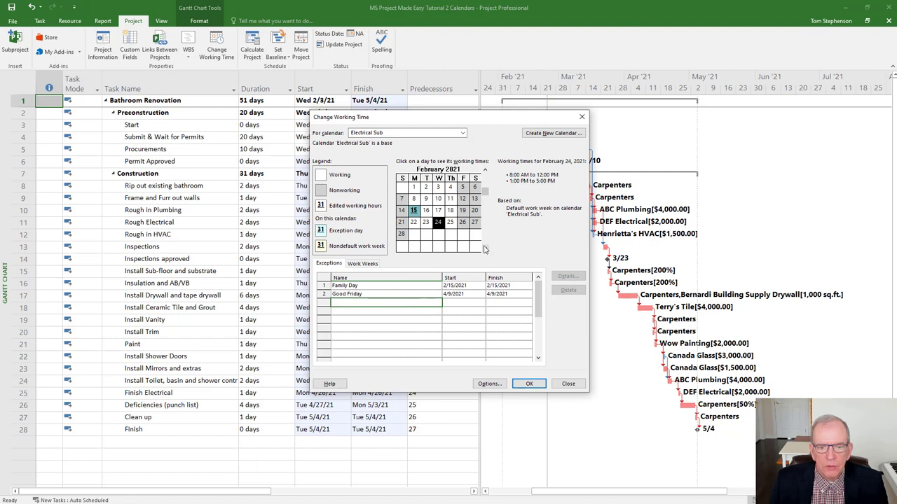
click(483, 249)
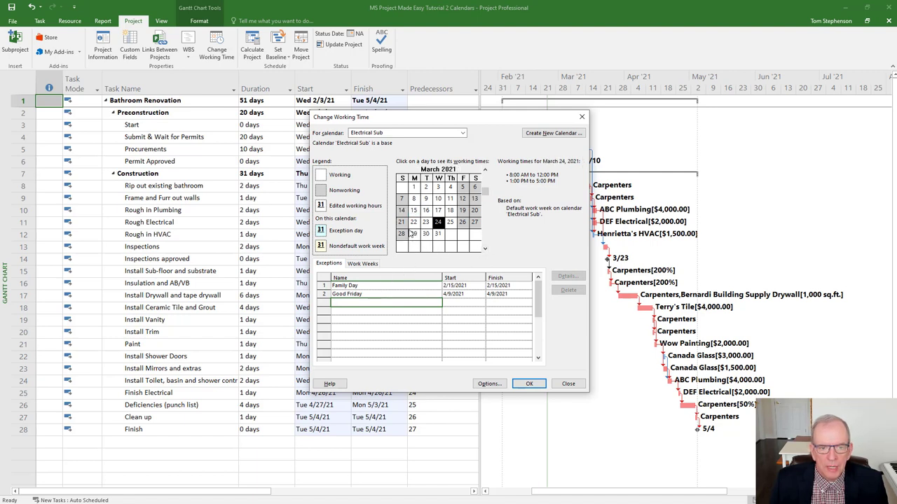
drag(441, 118, 573, 111)
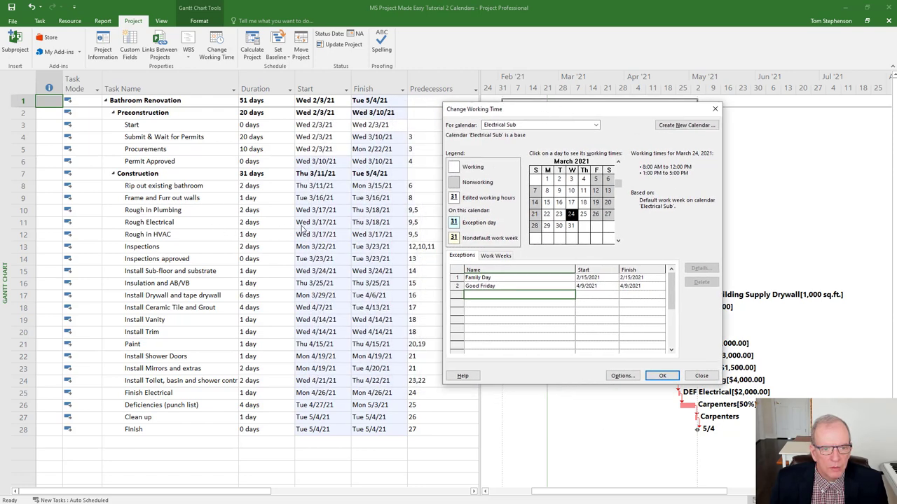
click(572, 202)
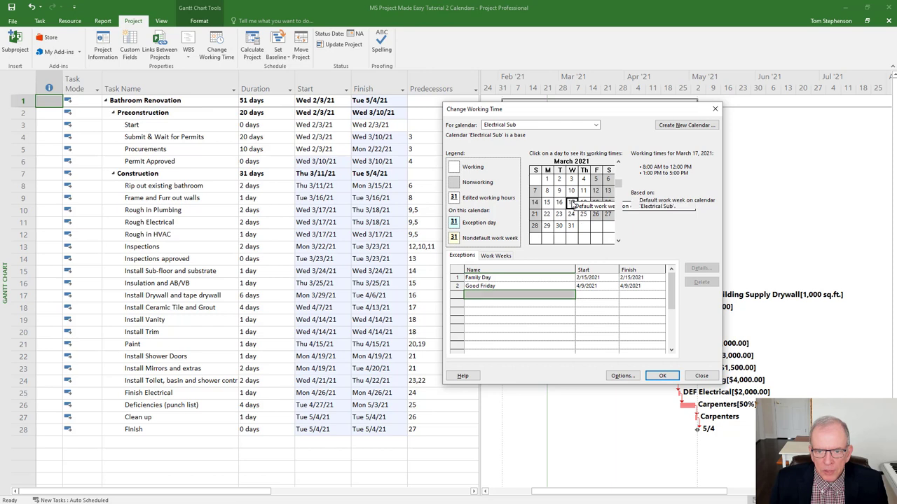
click(535, 294)
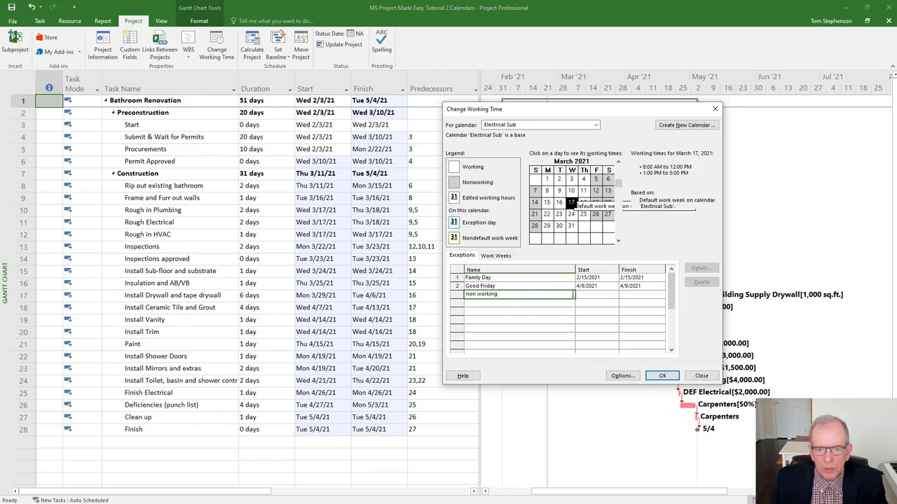
click(587, 296)
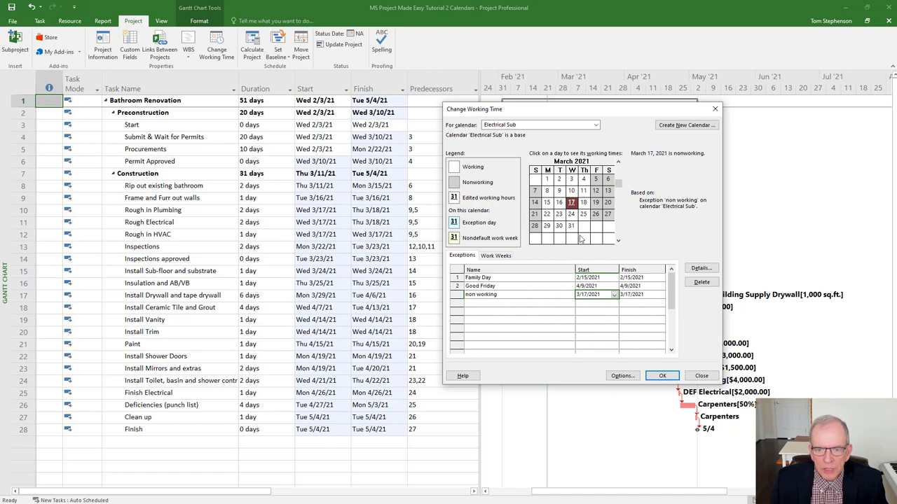
click(539, 302)
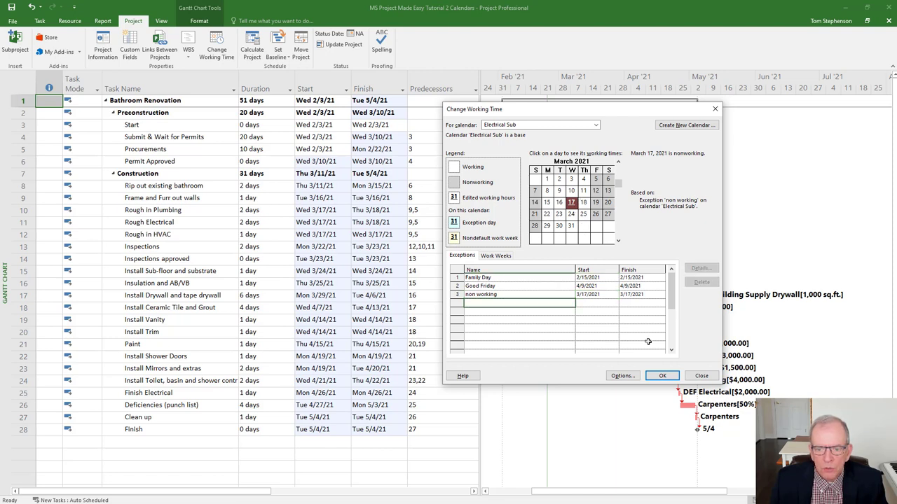
click(662, 376)
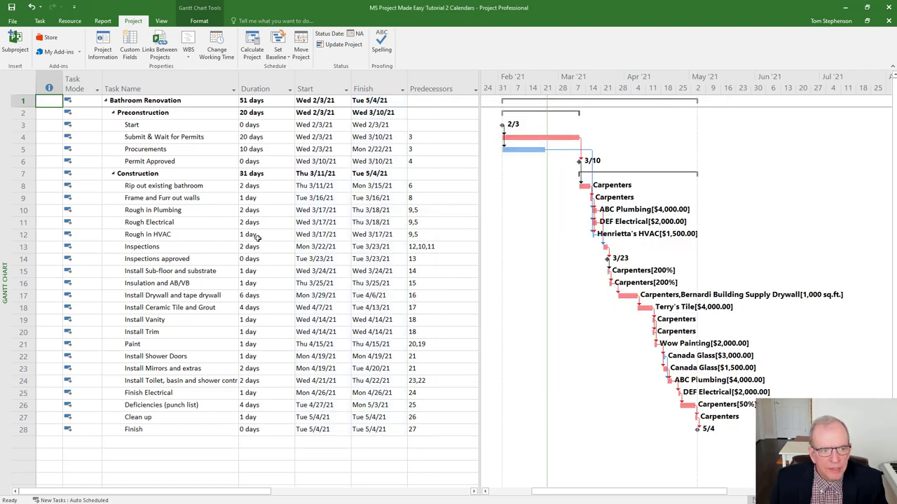
click(166, 222)
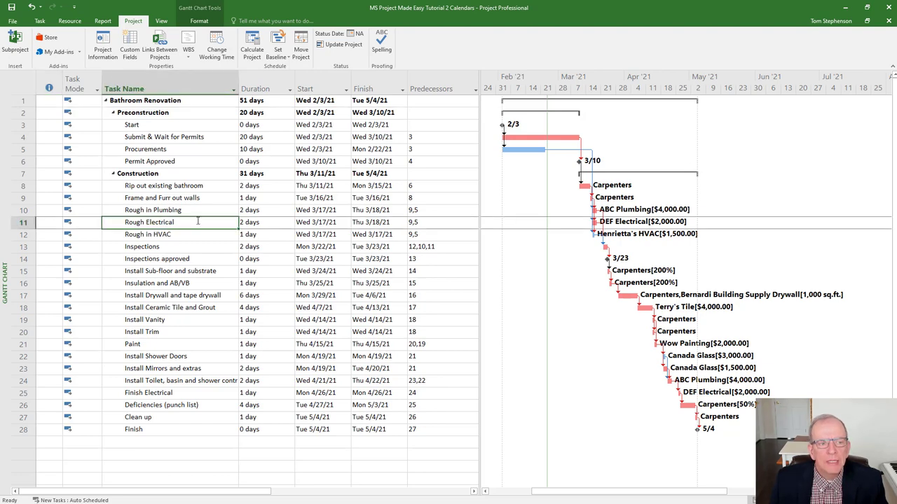
double_click(179, 225)
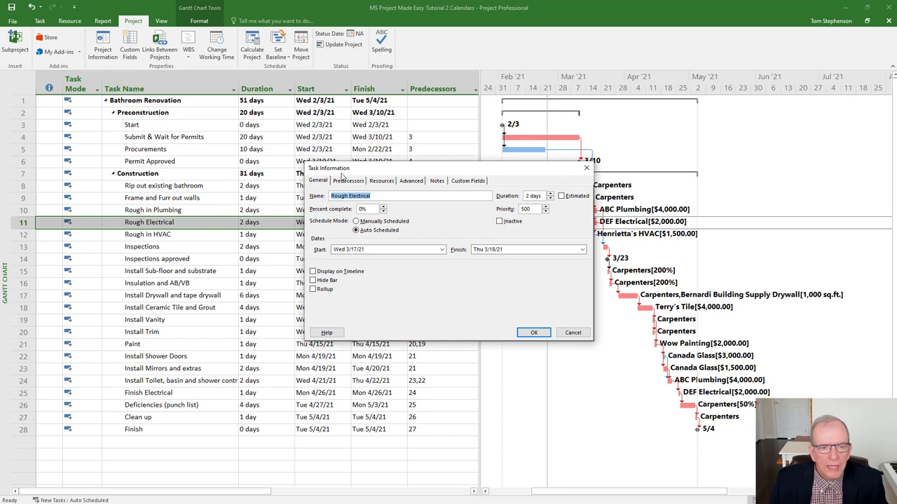
drag(383, 175, 595, 152)
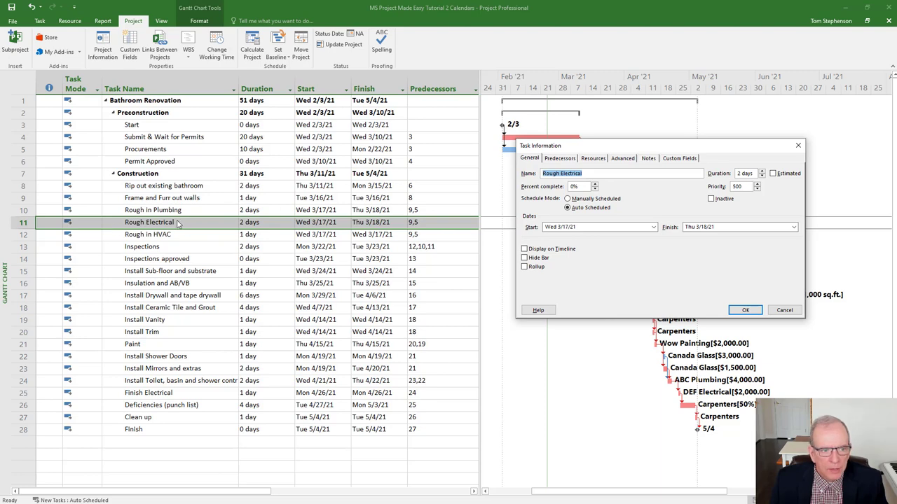
click(798, 145)
- Assign the Electrical Sub calendar to the Rough Electrical task and check the task's calendar indicator
double_click(187, 224)
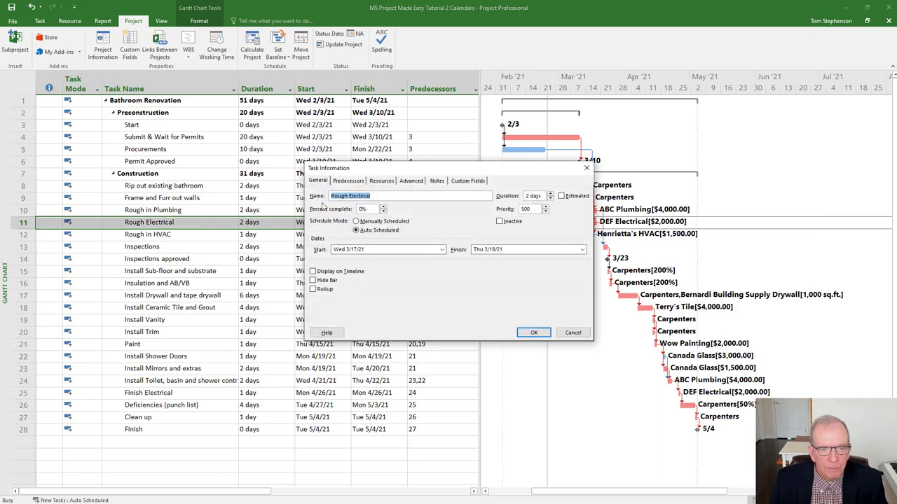
click(411, 181)
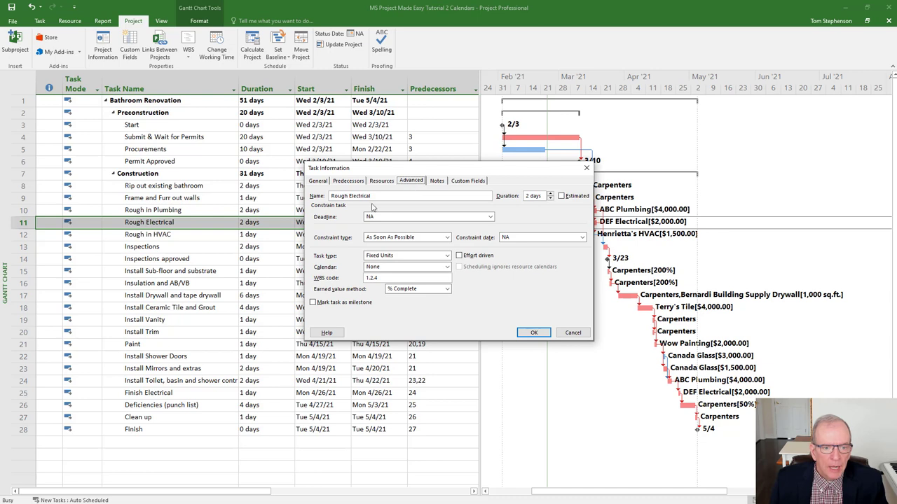
click(447, 268)
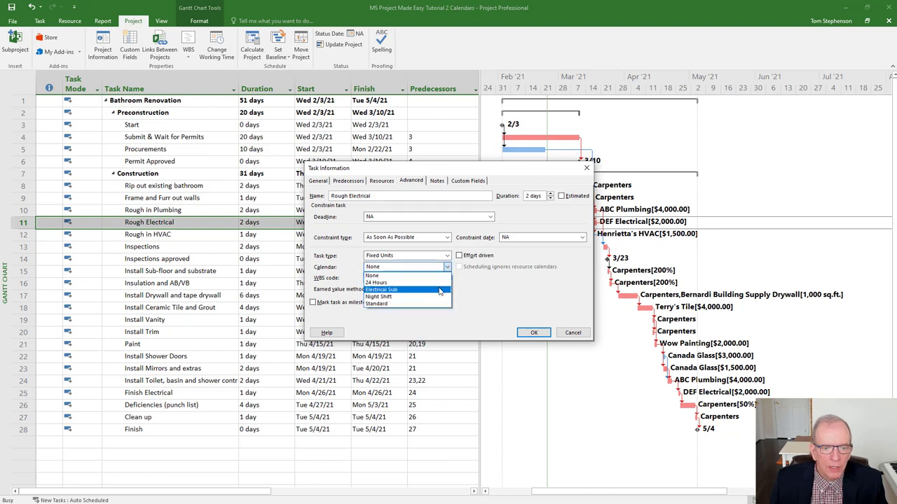
click(447, 267)
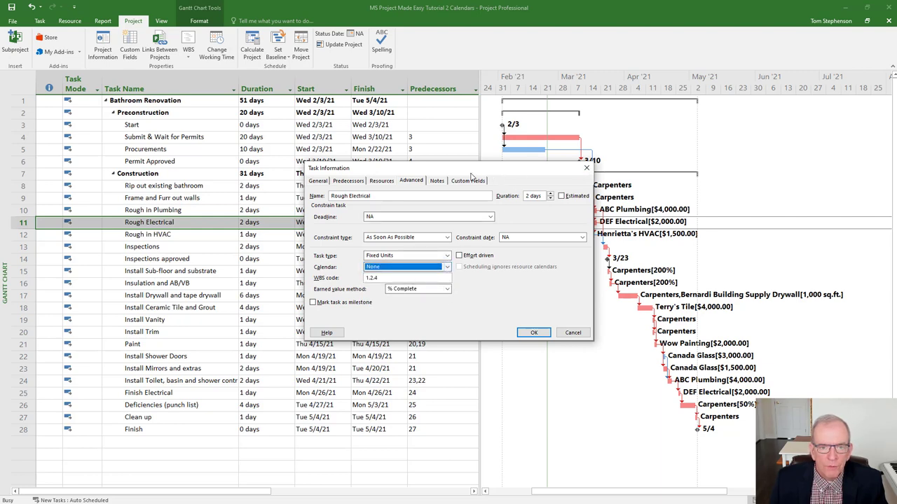
drag(474, 173, 645, 139)
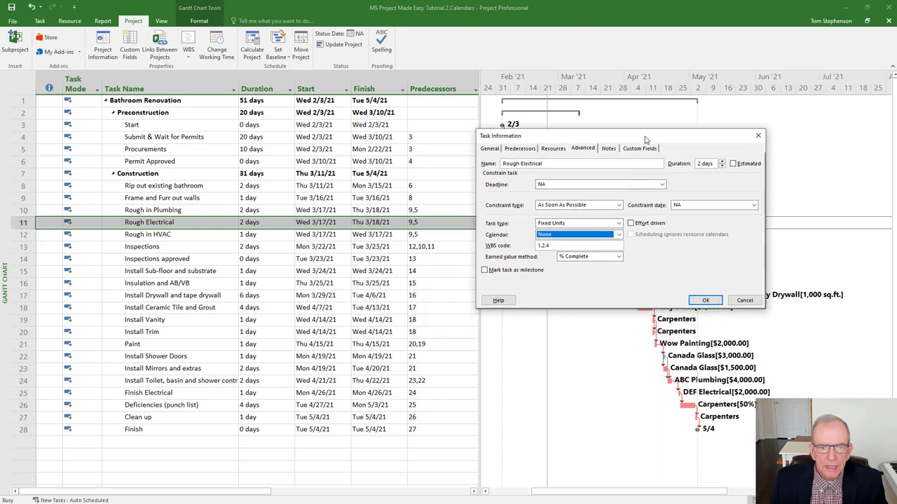
click(619, 235)
click(597, 259)
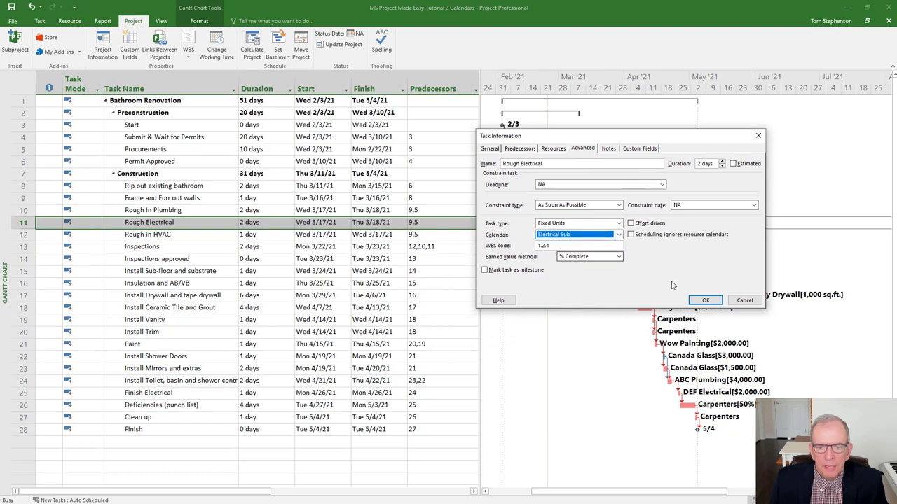
click(704, 301)
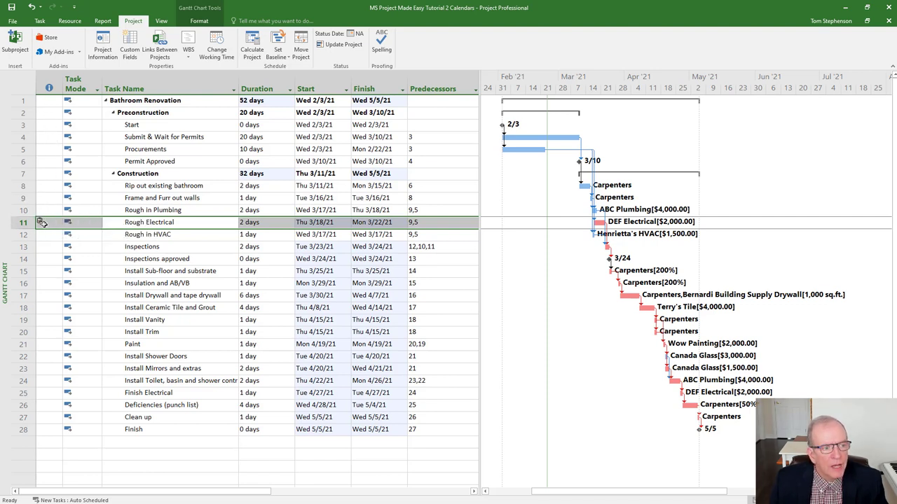
mouse_move(42, 224)
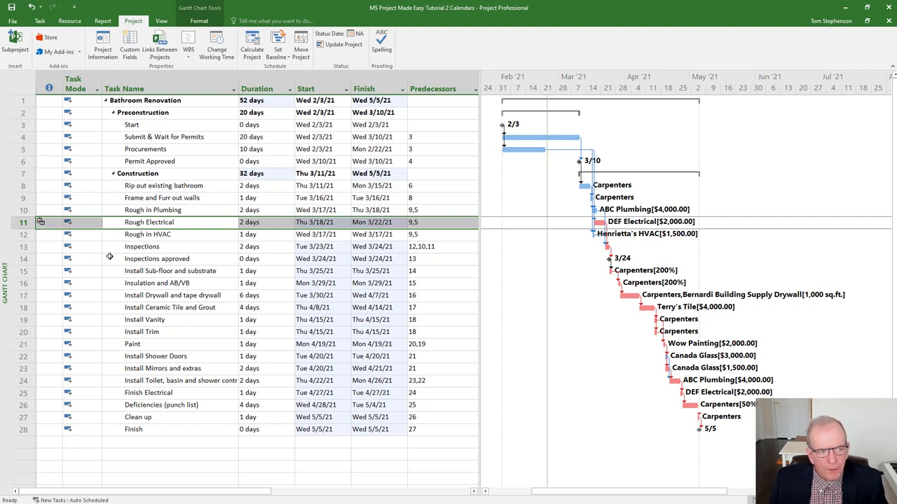
- In the Resource Sheet, change the DEF Electrical resource's type to Work and accept the effect on its existing assignments
right_click(4, 268)
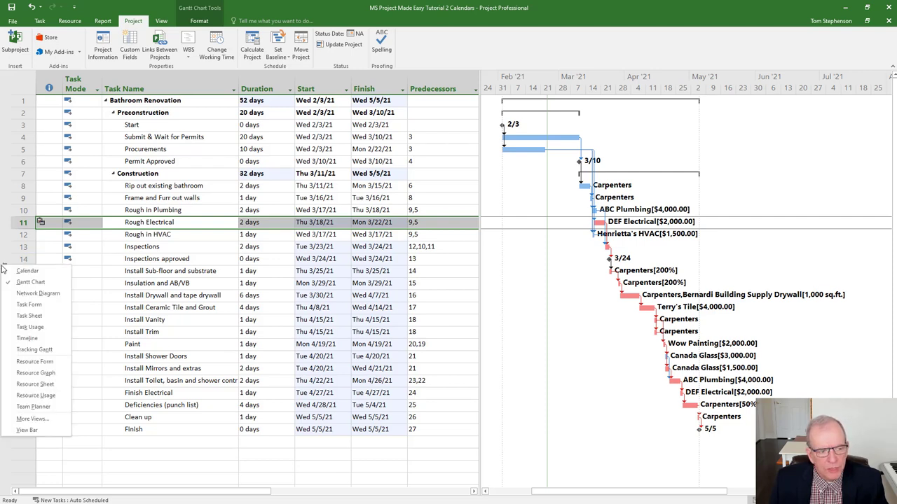
click(33, 385)
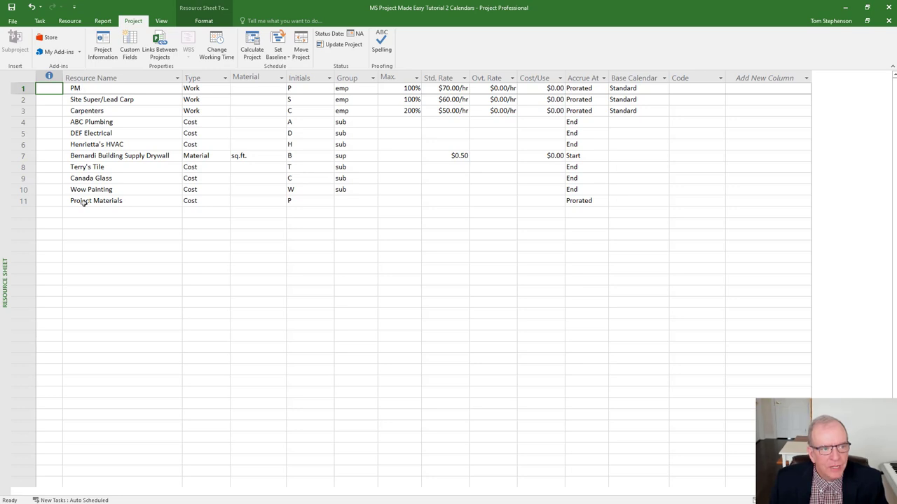
click(95, 132)
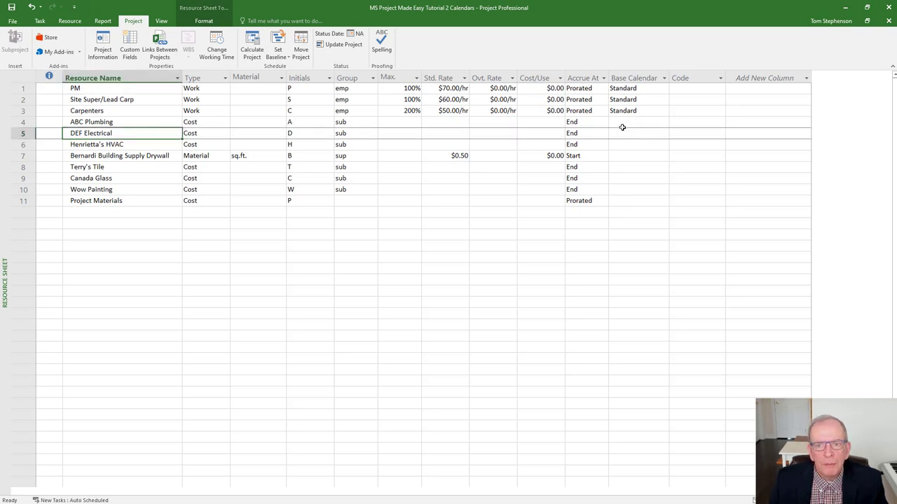
click(199, 134)
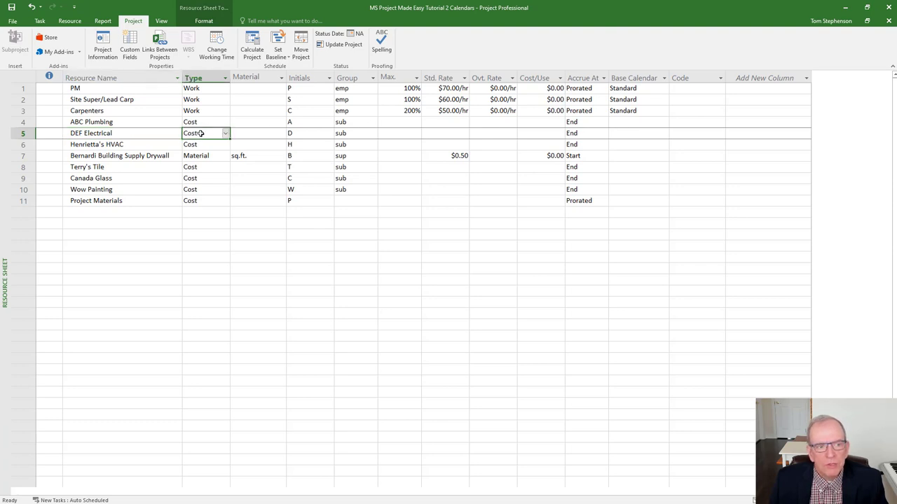
click(225, 133)
click(216, 148)
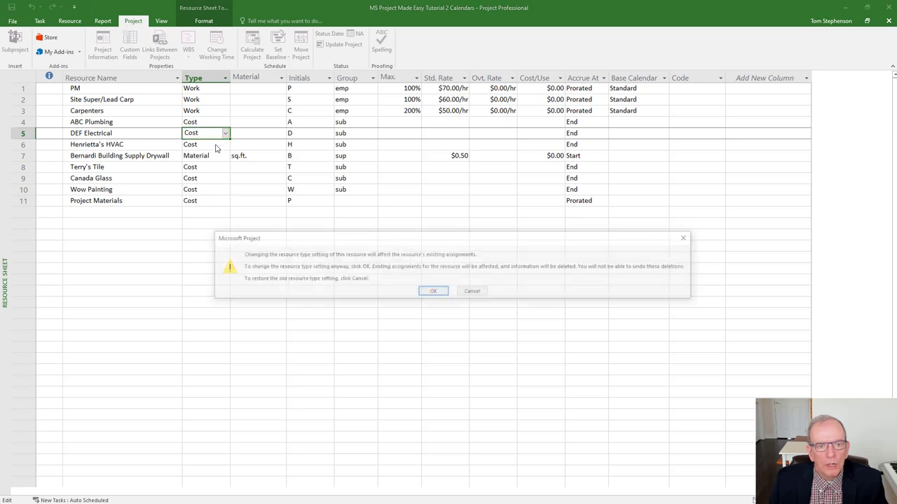
click(435, 293)
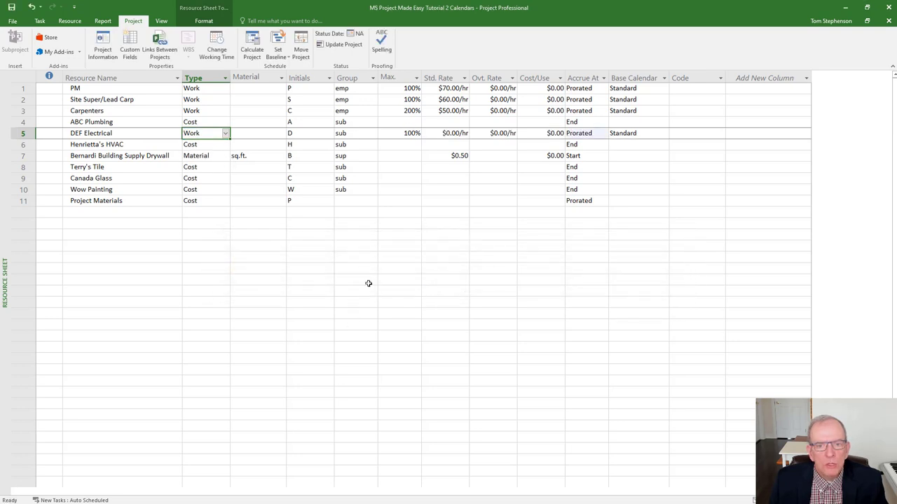
- Set the DEF Electrical resource's base calendar to Electrical Sub
click(630, 134)
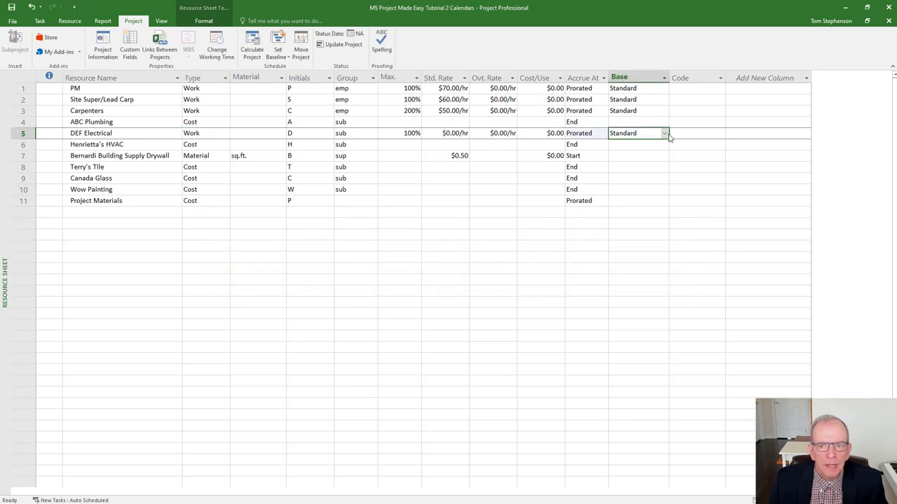
click(664, 133)
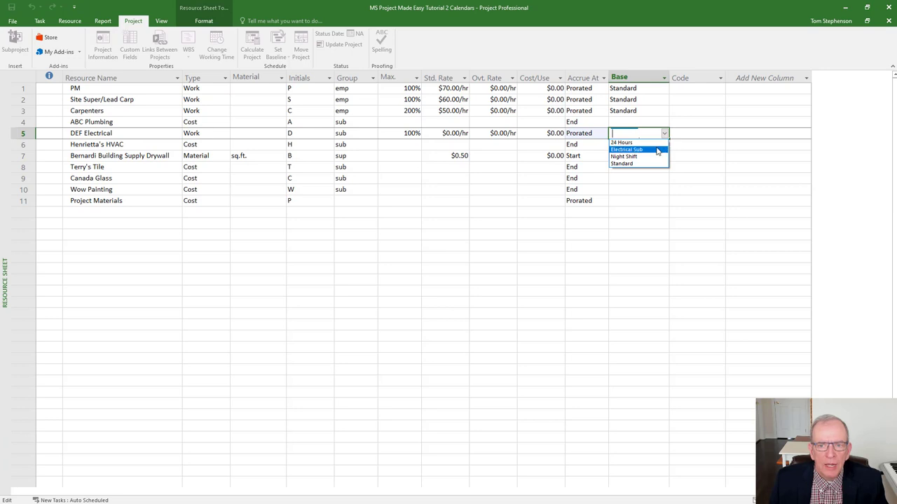
click(658, 150)
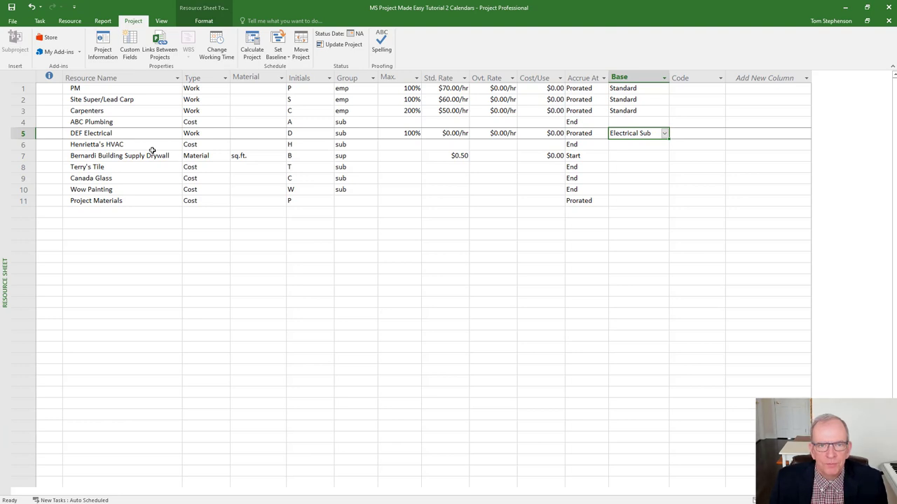
- Switch from the Resource Sheet back to the Gantt Chart view
right_click(6, 172)
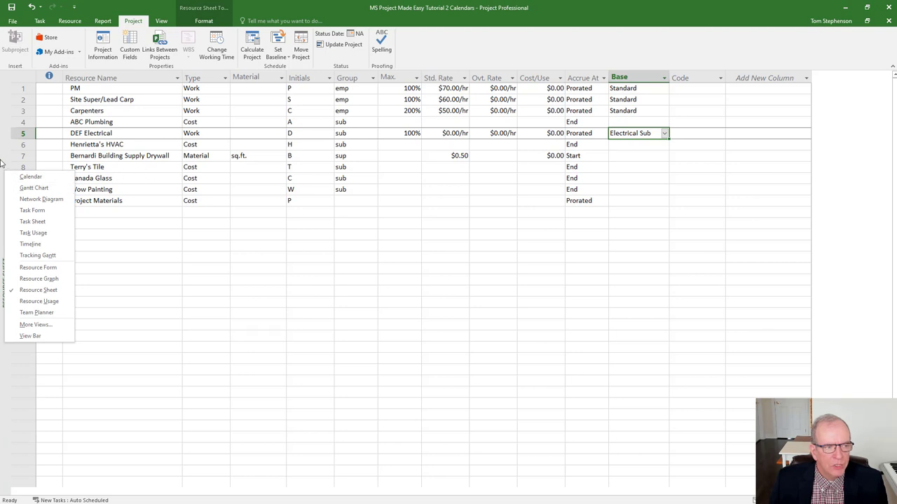
right_click(3, 163)
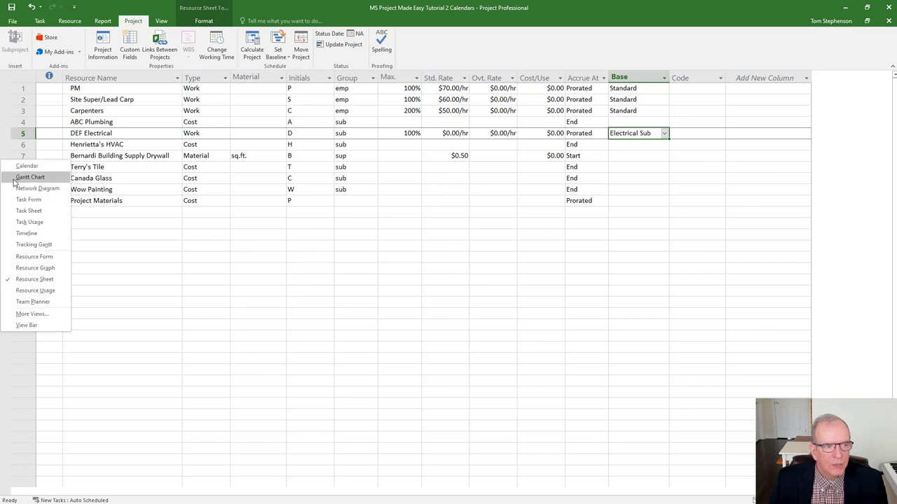
click(13, 179)
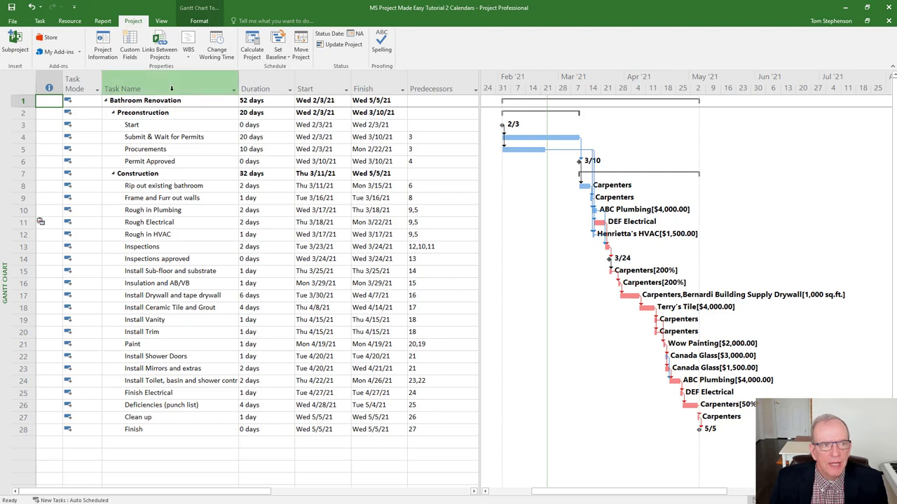
- Review the Standard calendar's work weeks, the available calendars, and the calendar setting of the Rough Electrical task
click(218, 51)
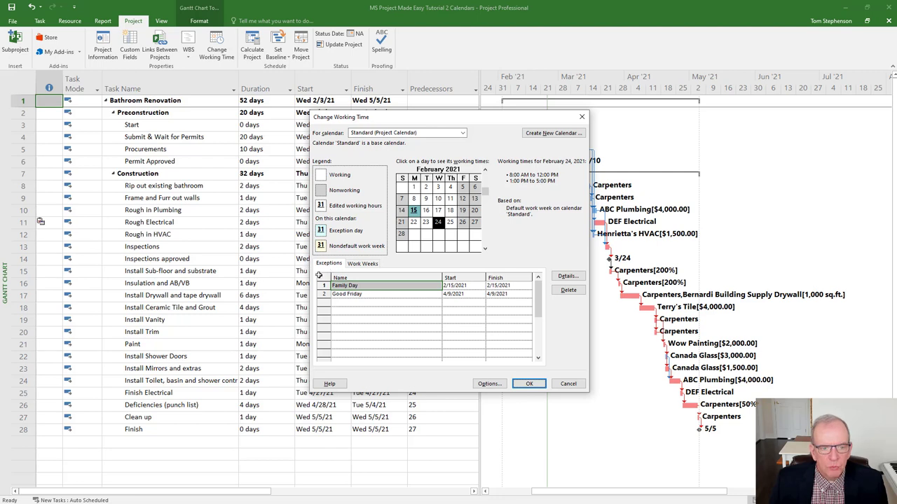
click(367, 265)
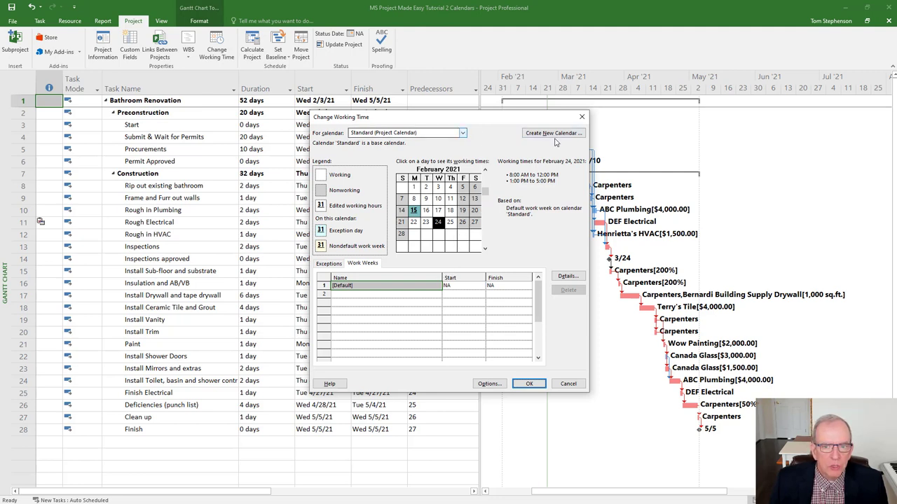
click(463, 134)
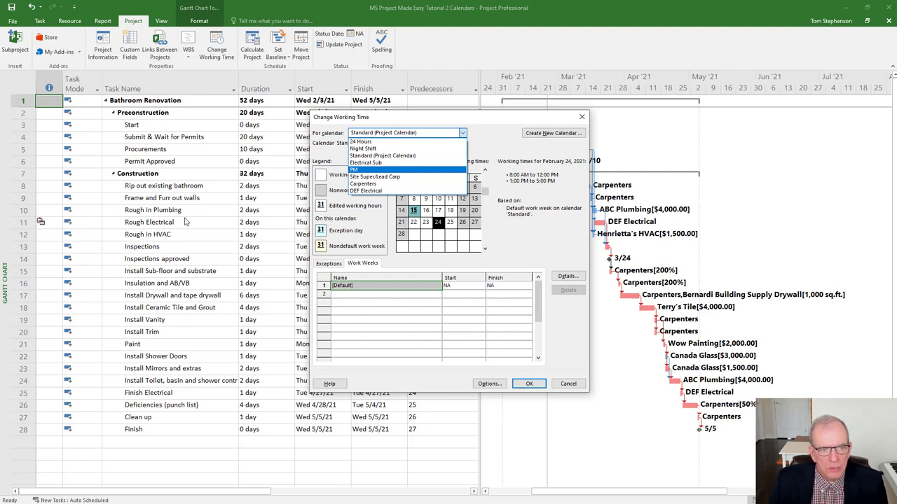
click(583, 118)
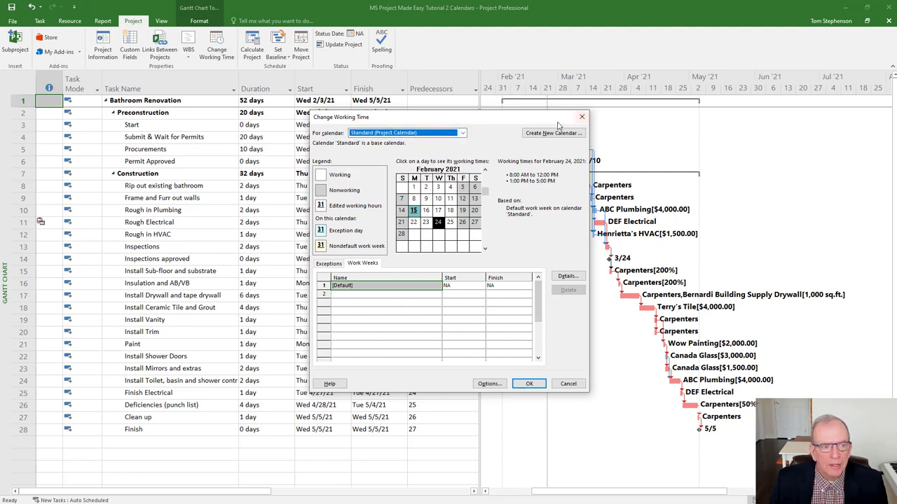
click(582, 117)
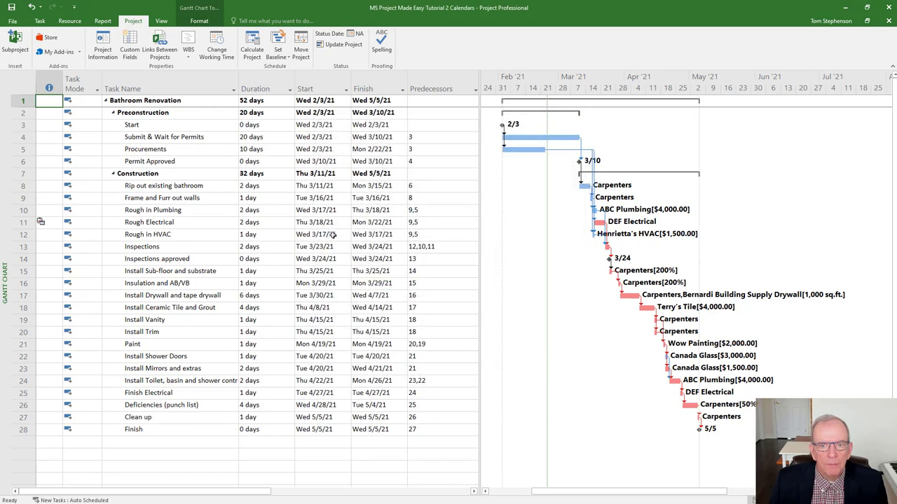
double_click(175, 223)
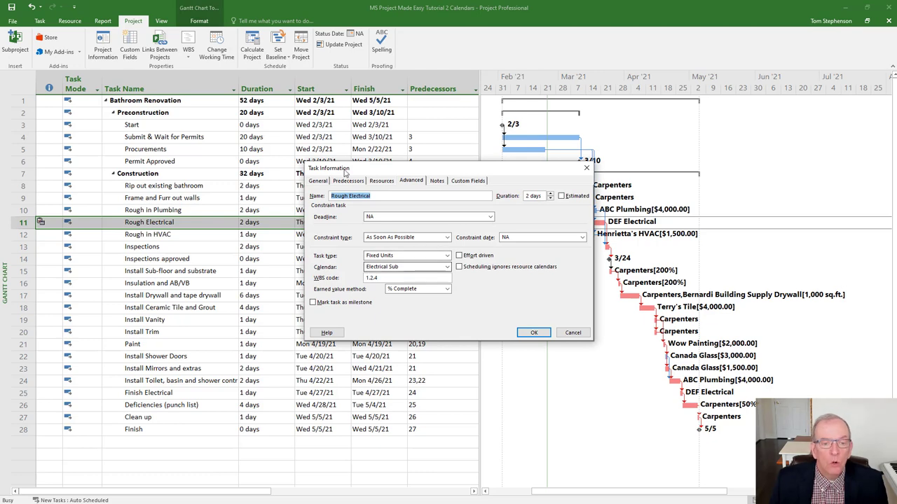
click(587, 169)
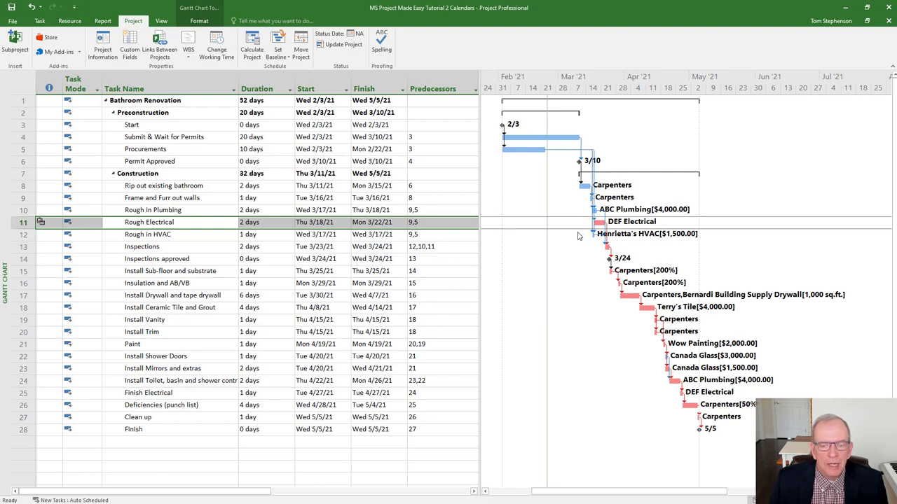